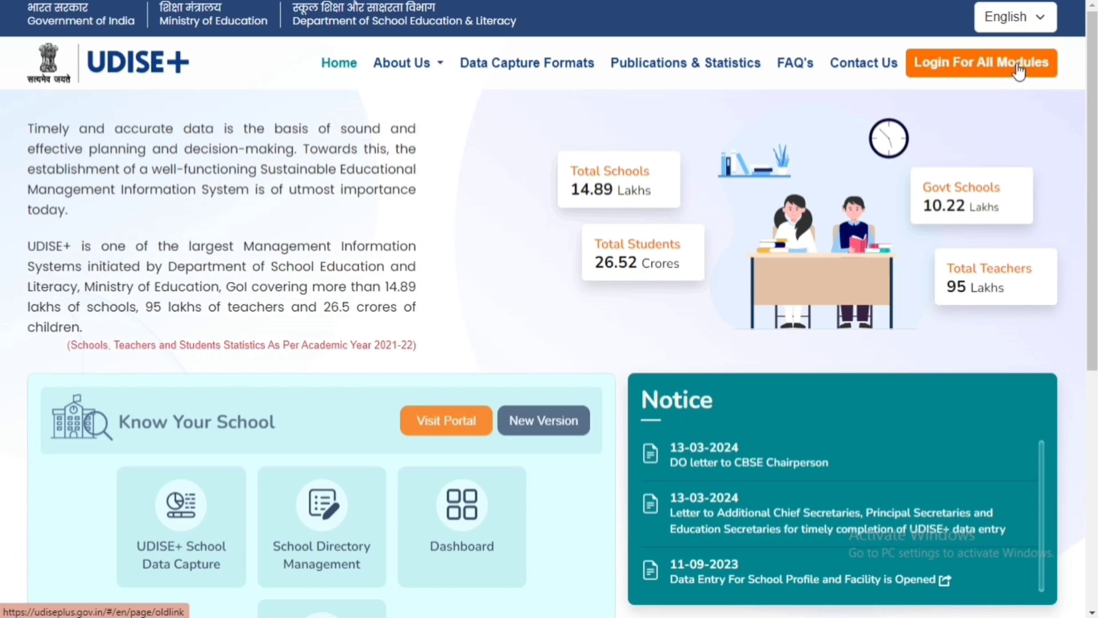
Open the Teacher Module login page from the login options for all modules.
left_click(955, 70)
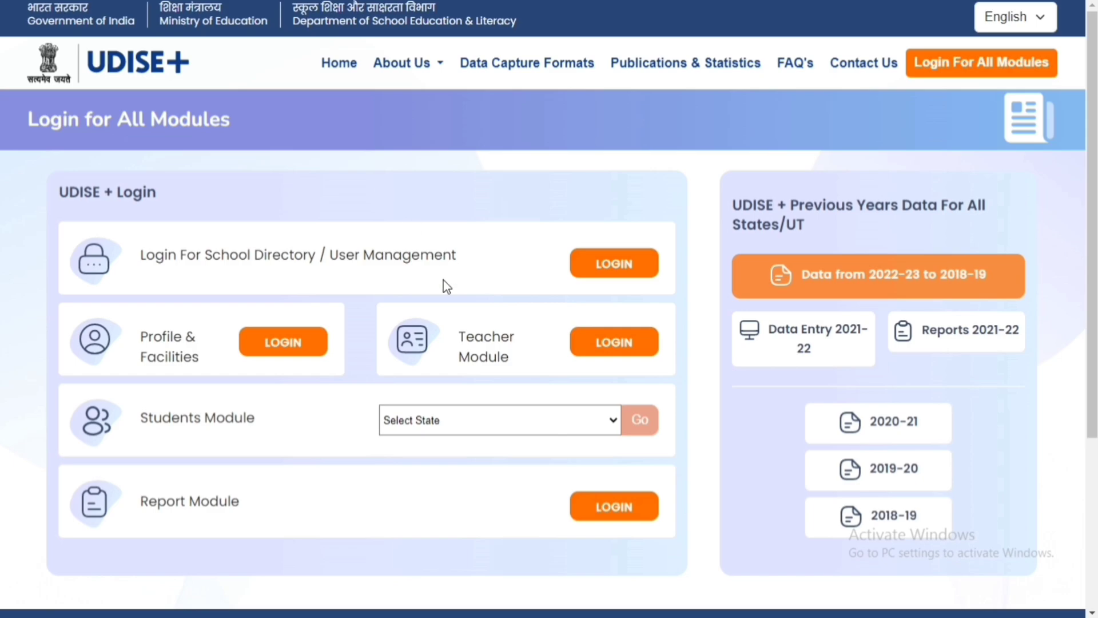
left_click_drag(461, 338, 510, 360)
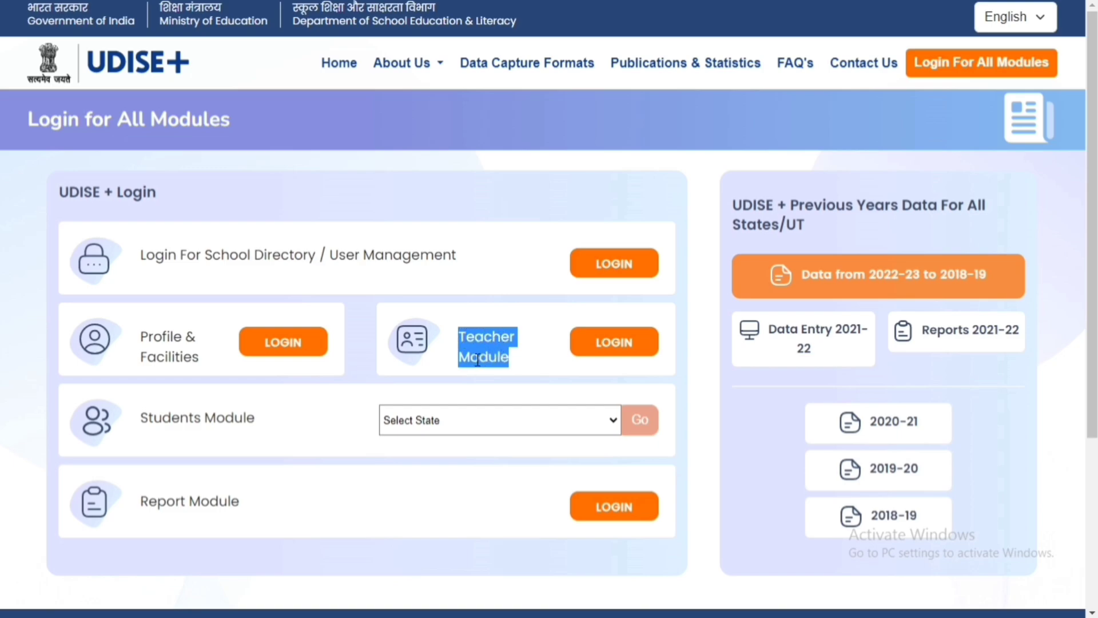
left_click(647, 345)
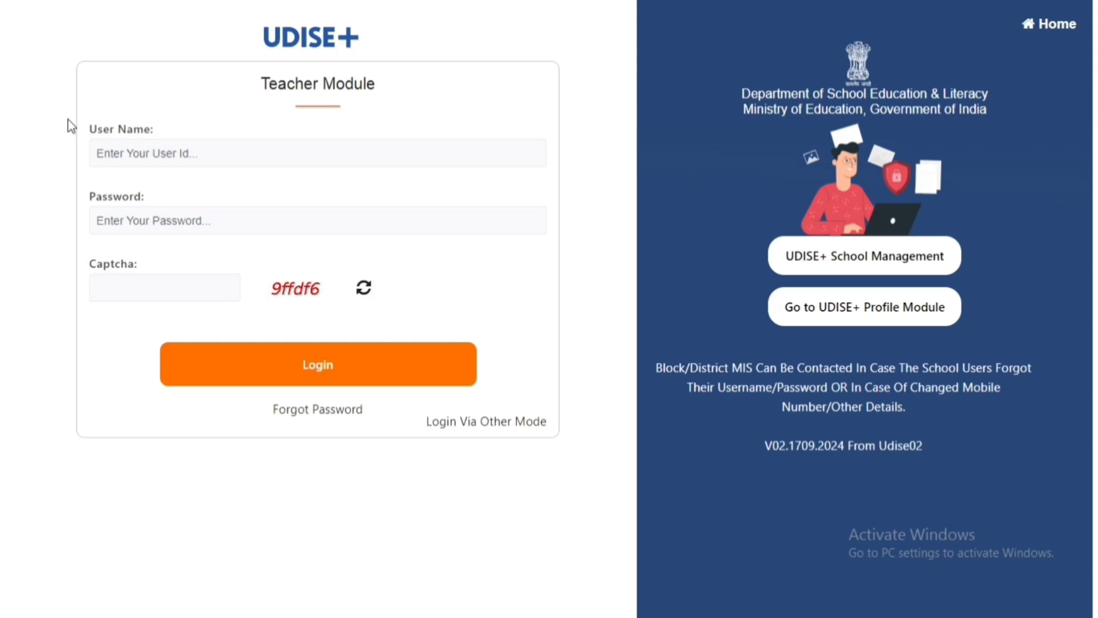
Examine the User Name, Password and Captcha fields of the Teacher Module login form.
left_click_drag(90, 130, 152, 134)
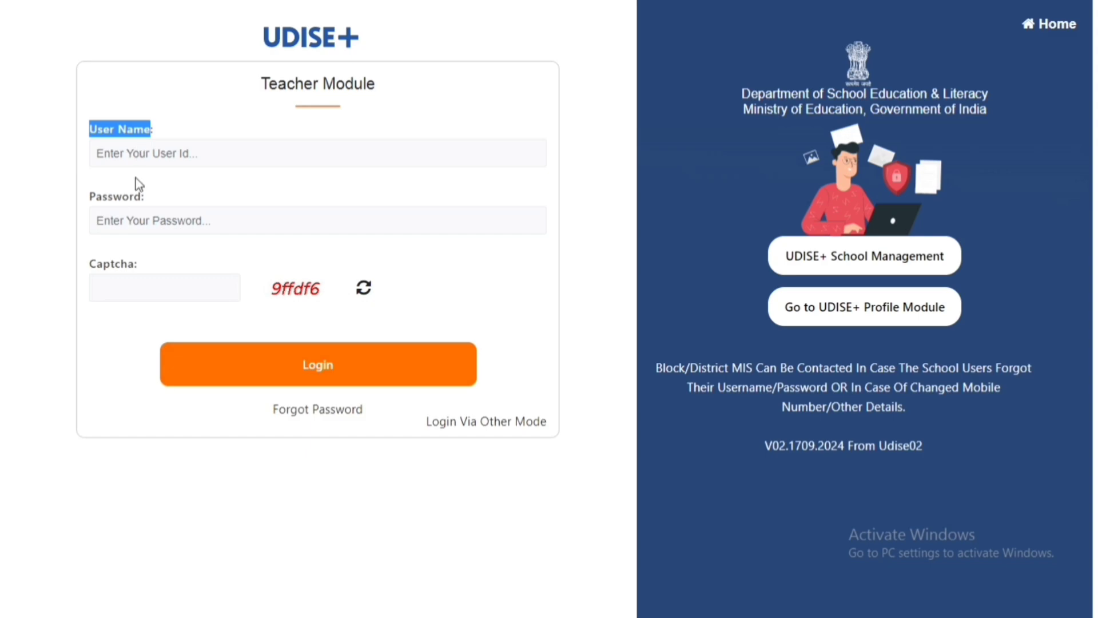
left_click_drag(90, 198, 147, 201)
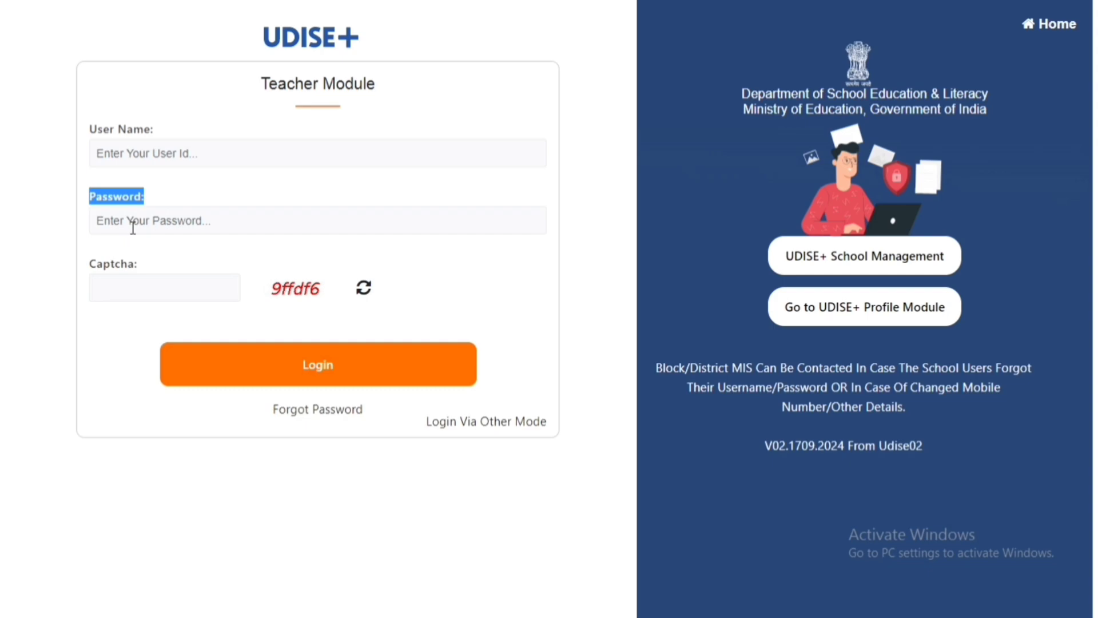
left_click(263, 292)
left_click_drag(264, 293, 323, 293)
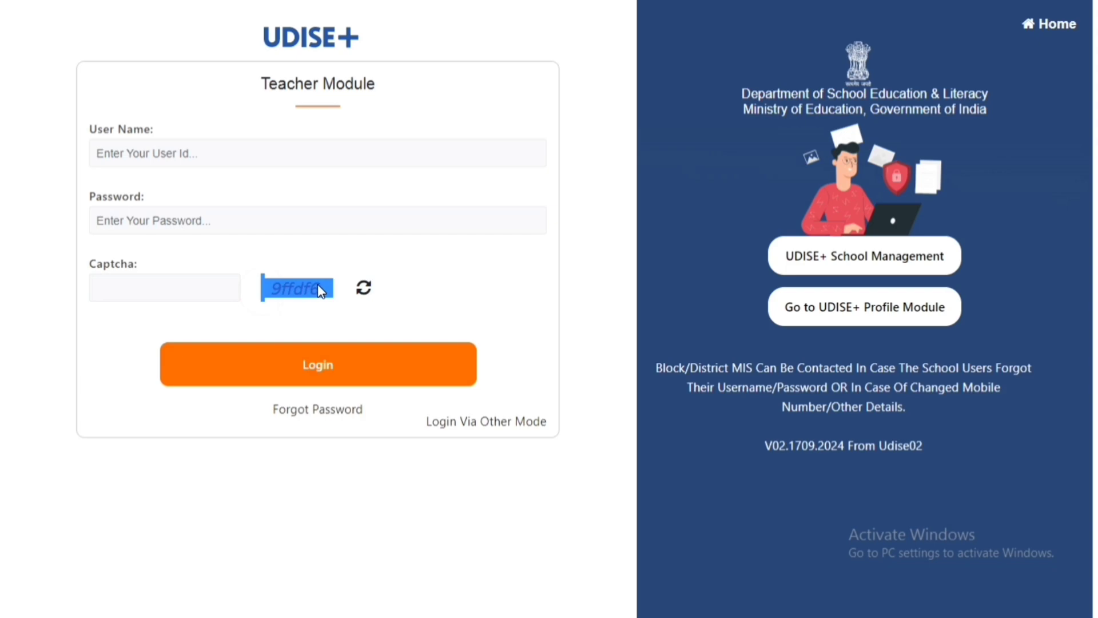
left_click(221, 319)
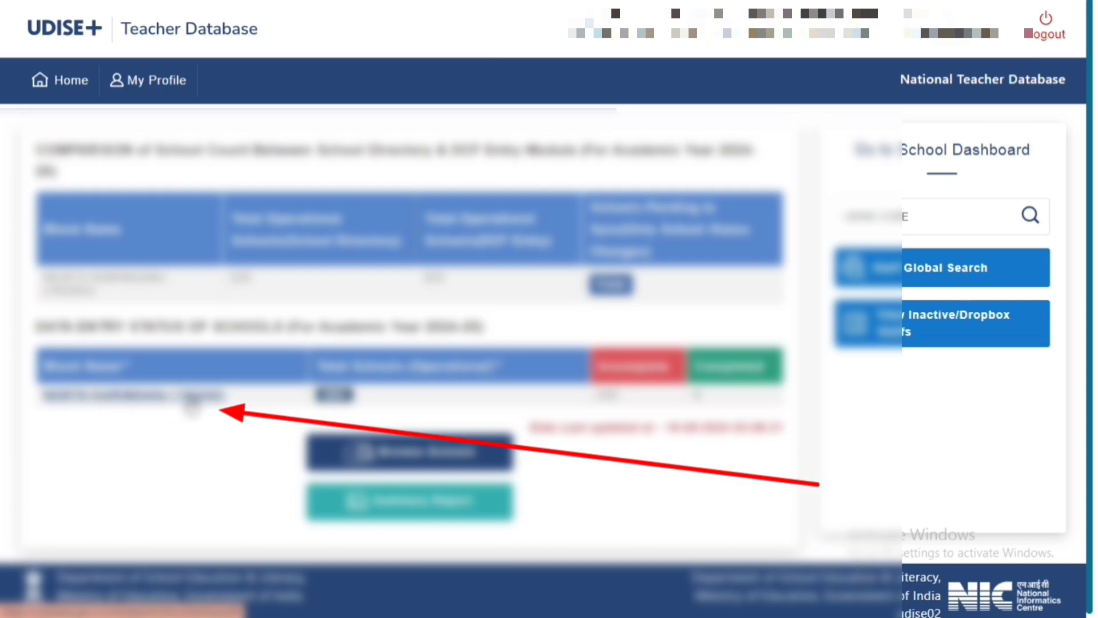
Open the block's school-wise data summary and go to the found school's staff dashboard through its UDISE code.
left_click(190, 403)
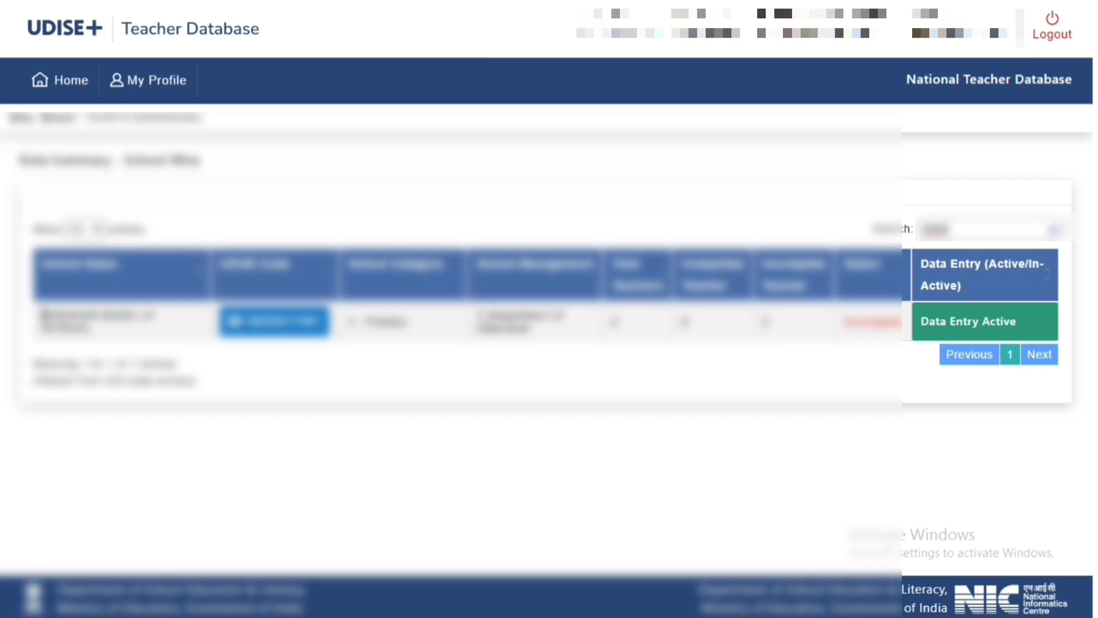
left_click_drag(38, 314, 142, 332)
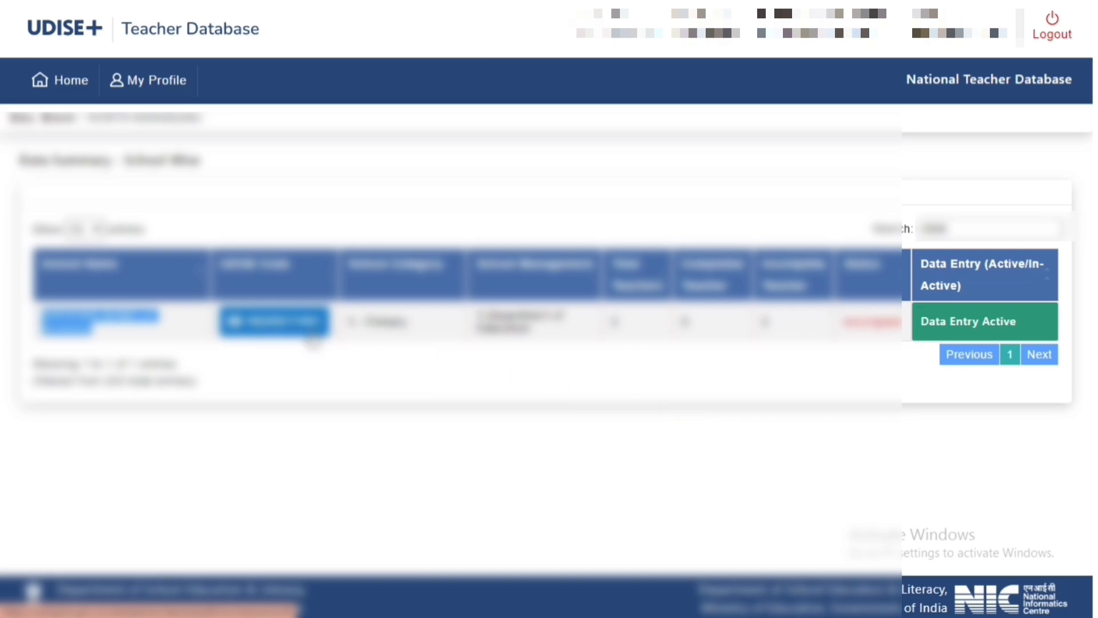
left_click(309, 335)
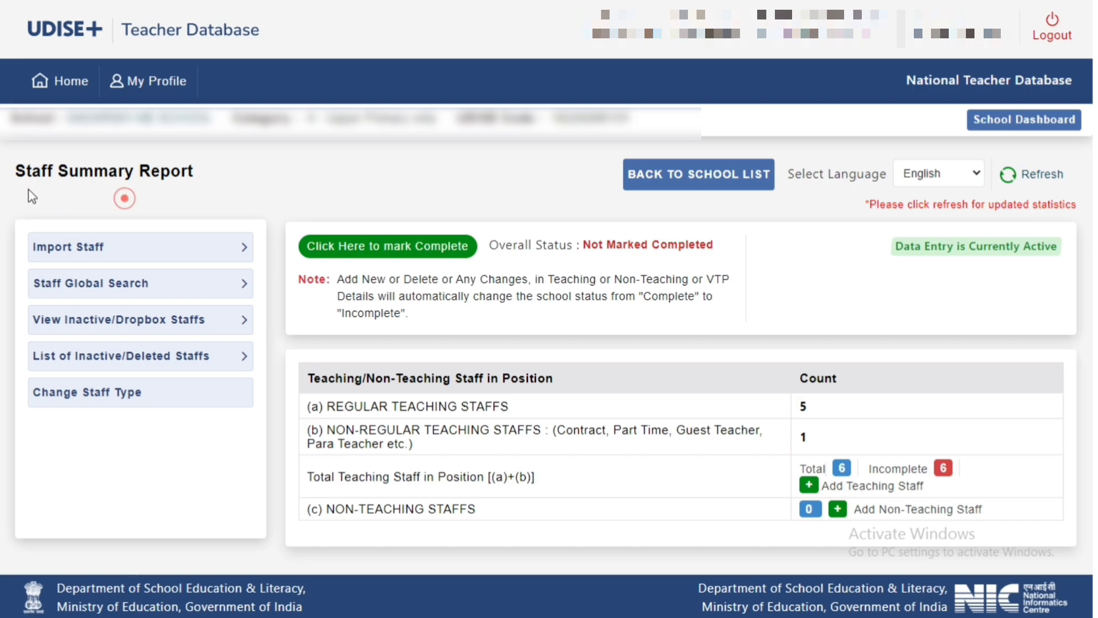
Examine the Staff Summary Report: the data entry status and the regular, non-regular and total teaching staff counts.
left_click_drag(17, 172, 196, 171)
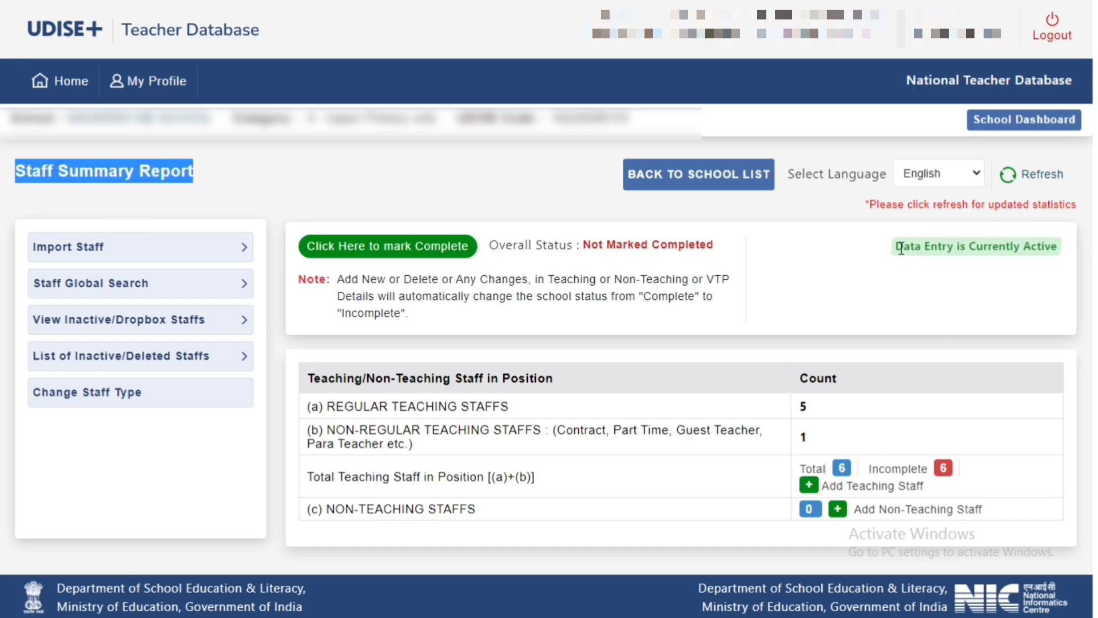
left_click_drag(901, 248, 1053, 247)
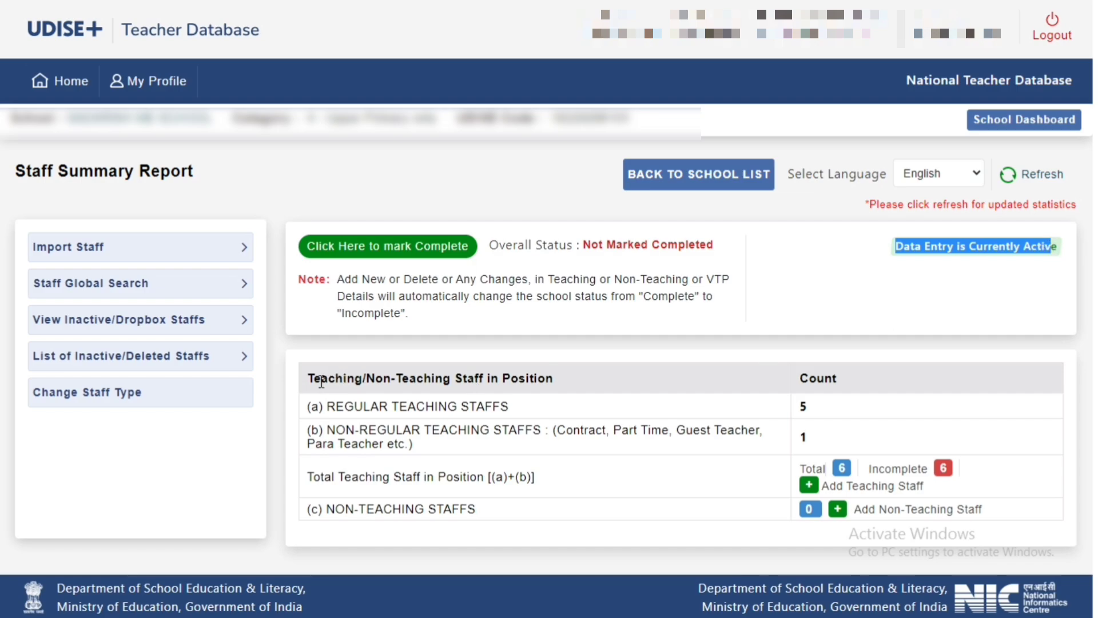
left_click_drag(314, 381, 547, 373)
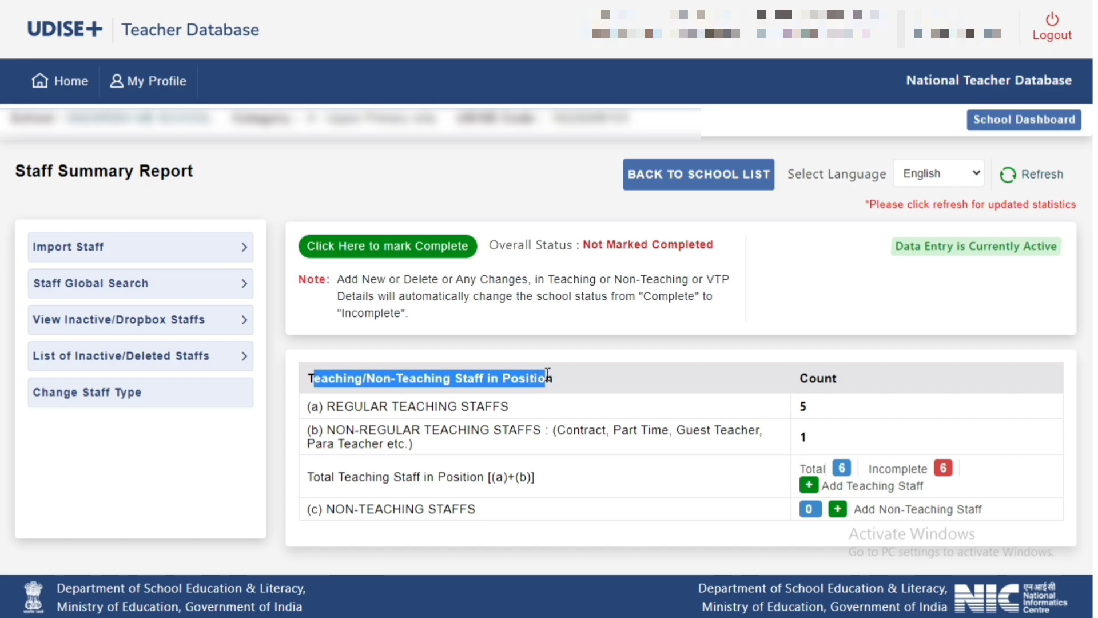
left_click_drag(807, 377, 827, 379)
left_click_drag(329, 406, 508, 407)
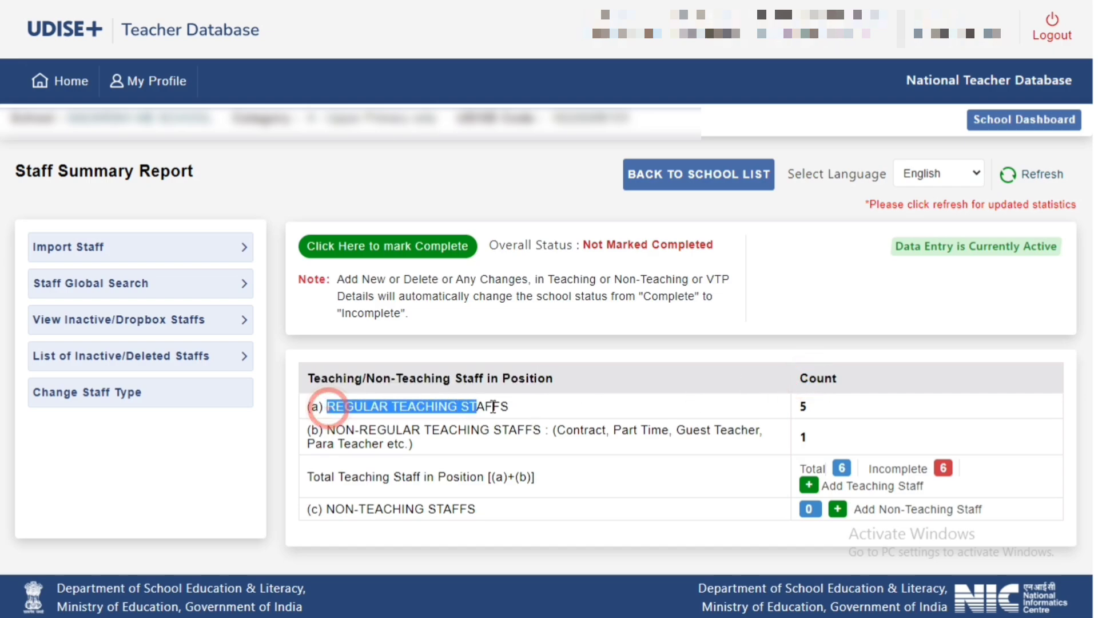
double_click(803, 407)
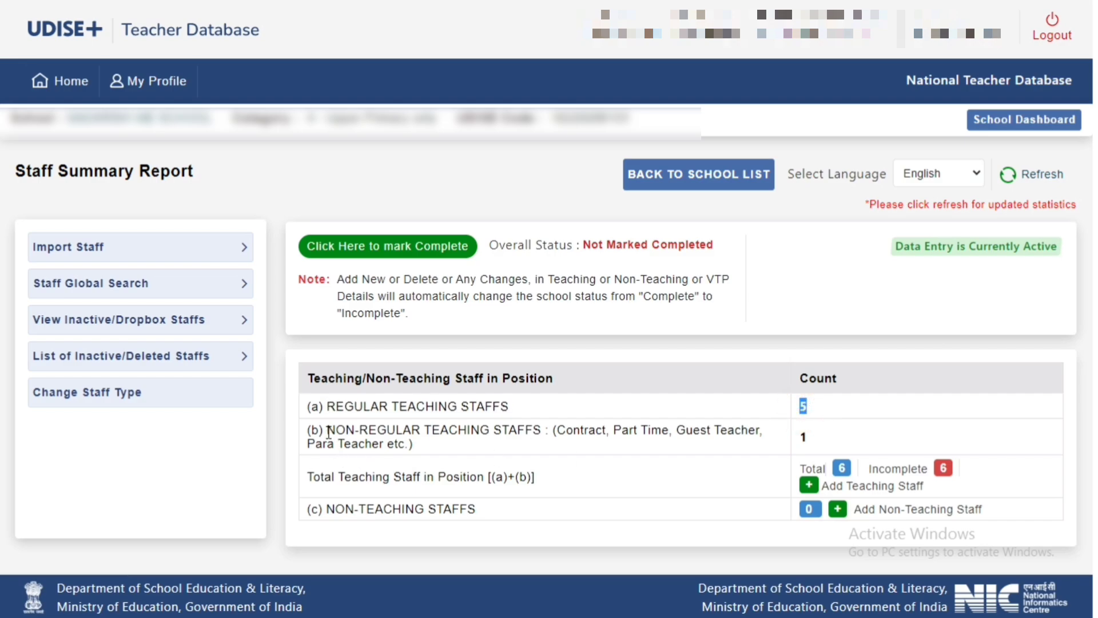
left_click_drag(329, 432, 548, 433)
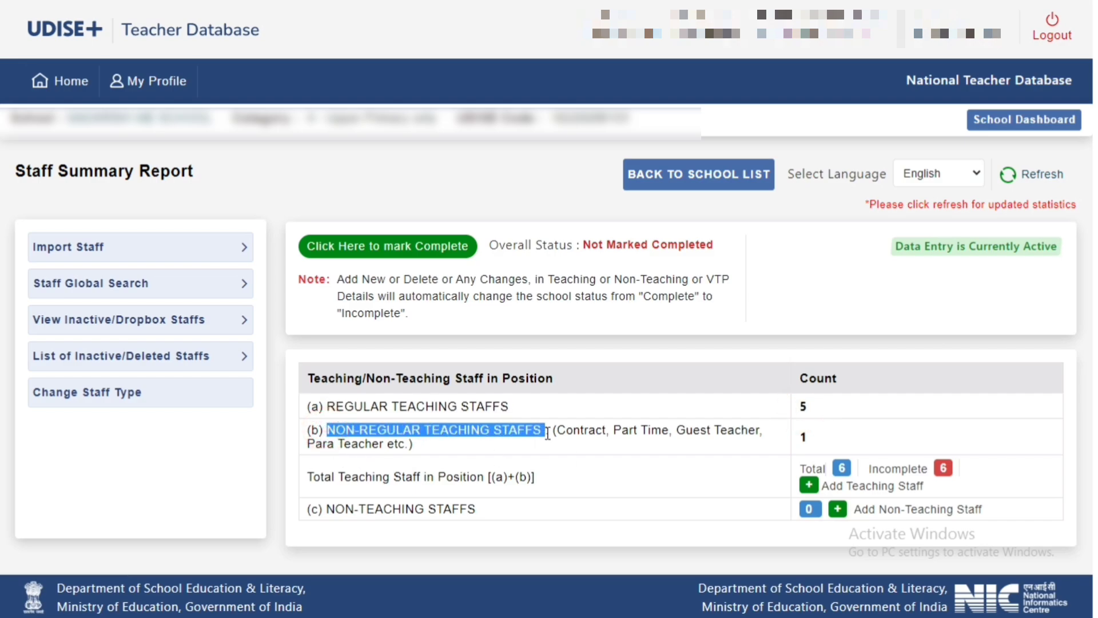
left_click(804, 435)
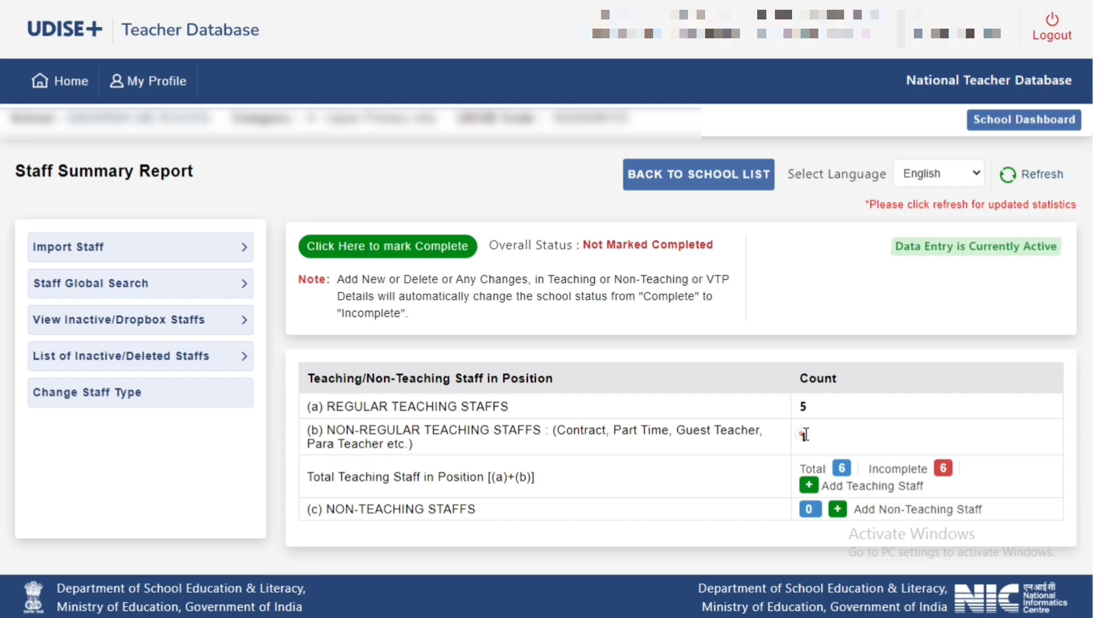
double_click(803, 434)
left_click_drag(314, 480, 534, 477)
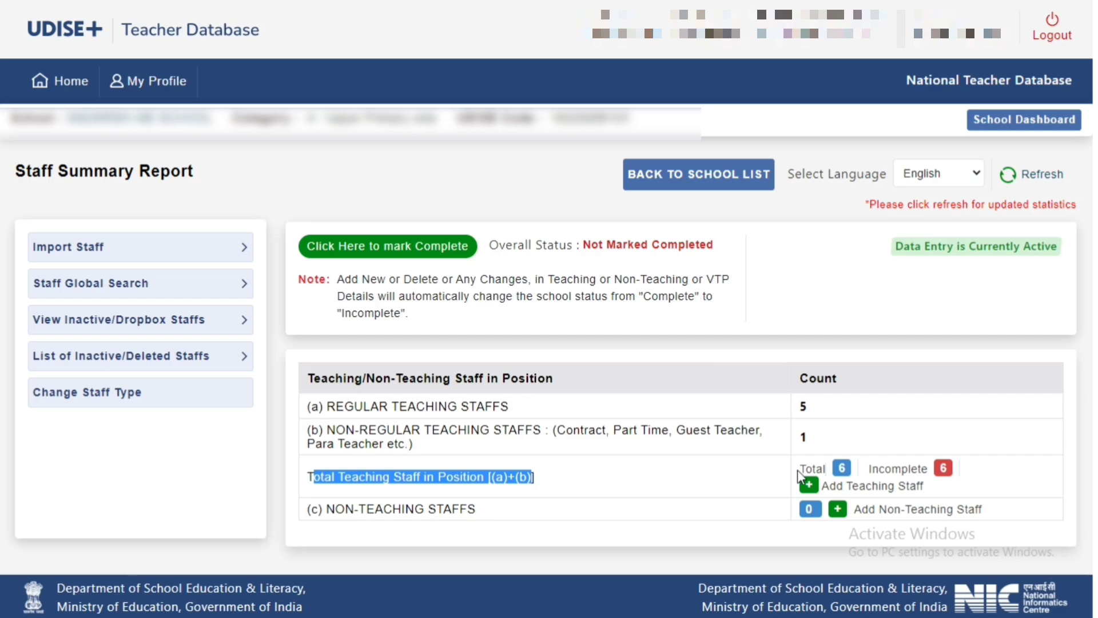
left_click_drag(803, 468, 841, 467)
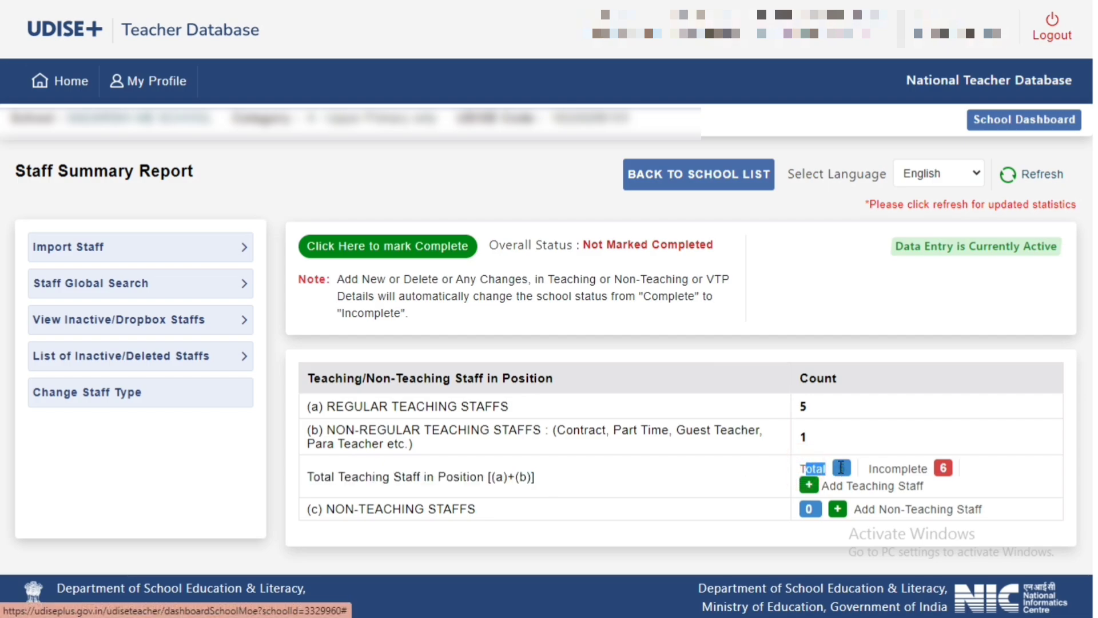
left_click(765, 476)
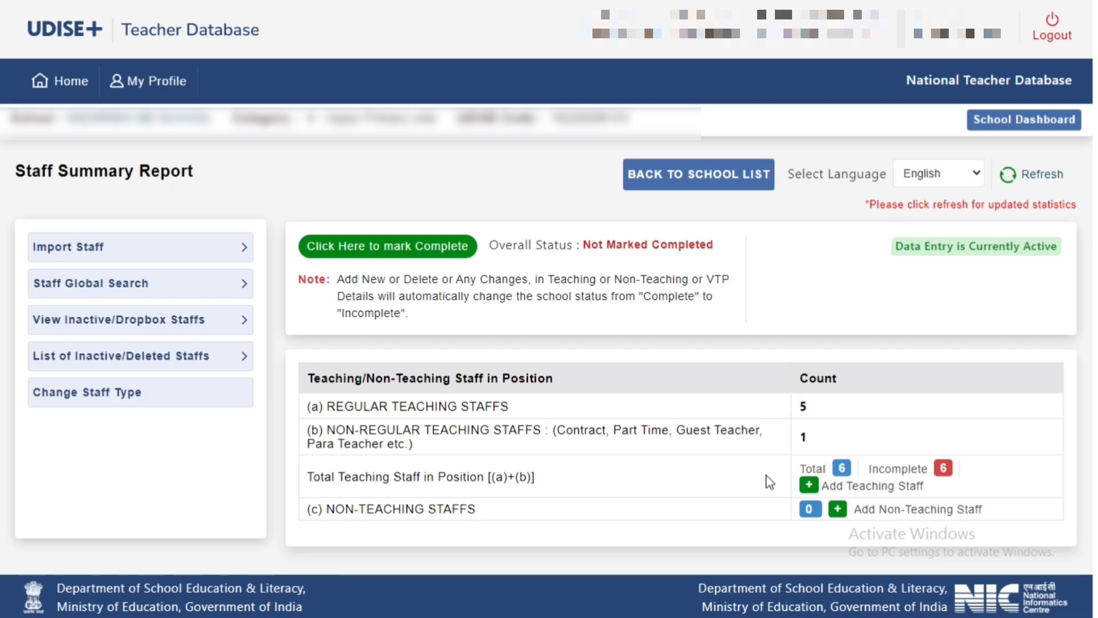
double_click(804, 469)
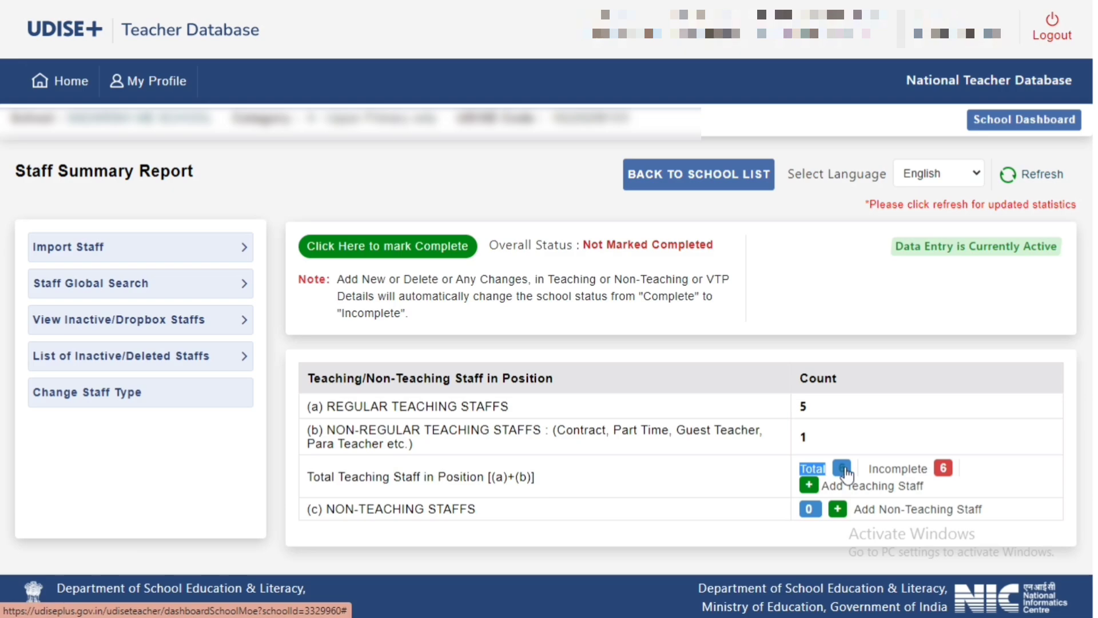
Open the Teacher Details list of all teaching staff and bring up the Left School form for the first teacher.
left_click(843, 469)
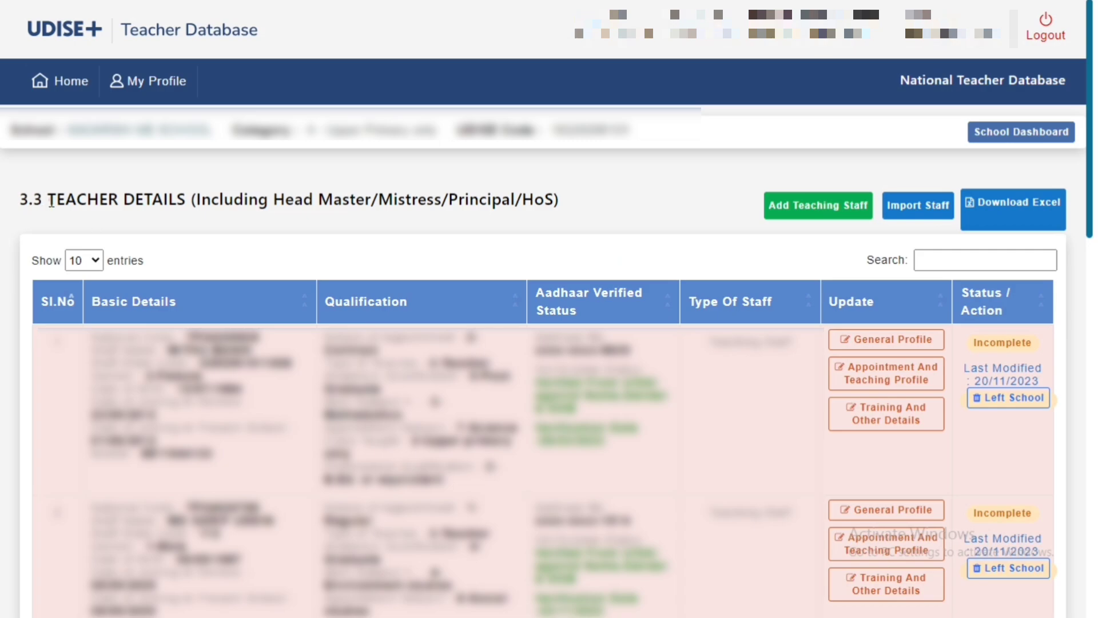
left_click_drag(51, 201, 555, 203)
left_click(370, 264)
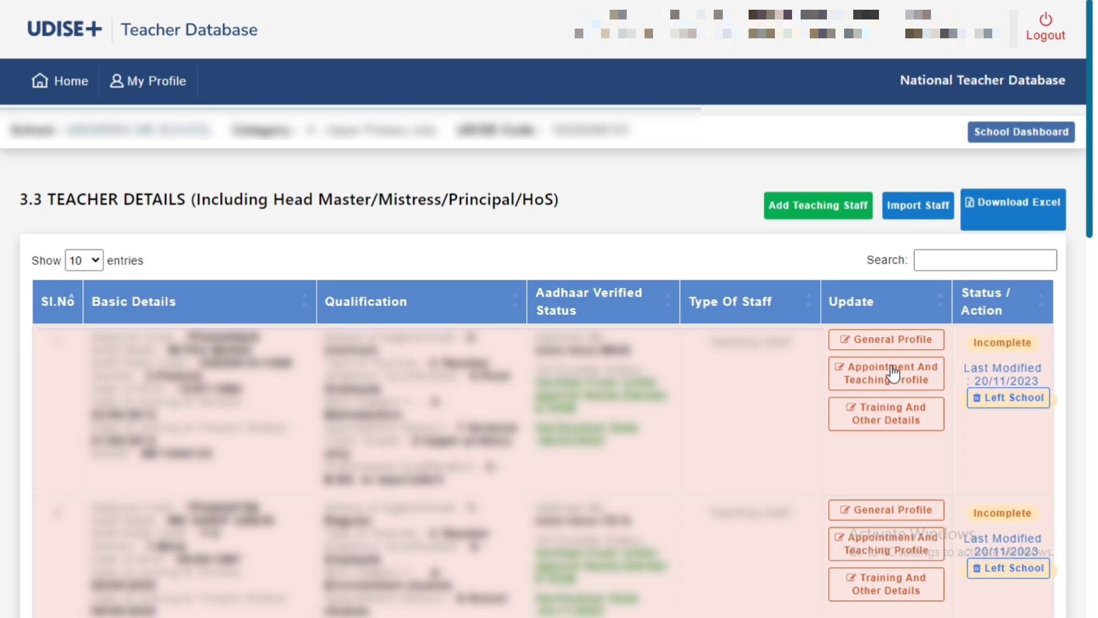
left_click(1022, 404)
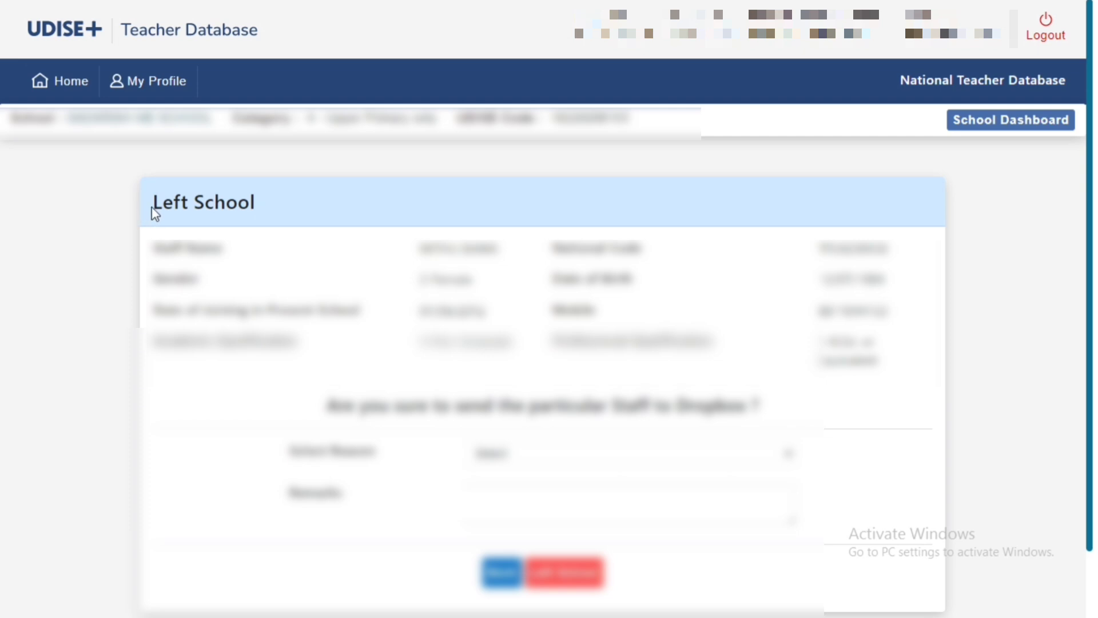
Examine the Left School form's staff details, the question about sending the staff to Dropbox and the Select Reason field.
left_click_drag(157, 207, 259, 203)
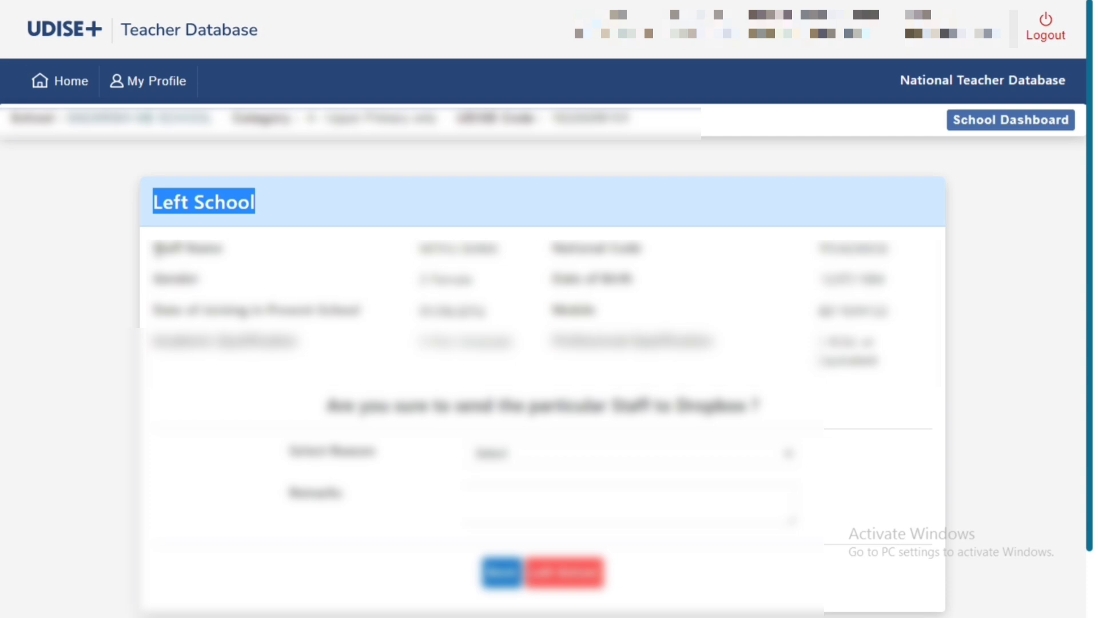
left_click_drag(157, 250, 221, 250)
left_click_drag(163, 280, 352, 309)
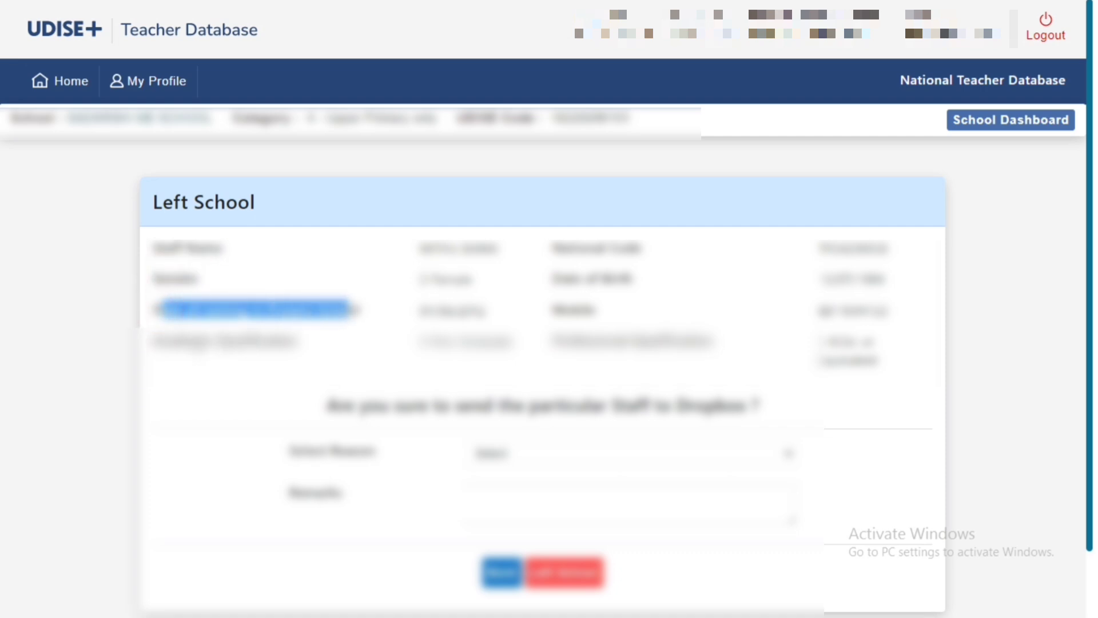
left_click_drag(166, 343, 292, 342)
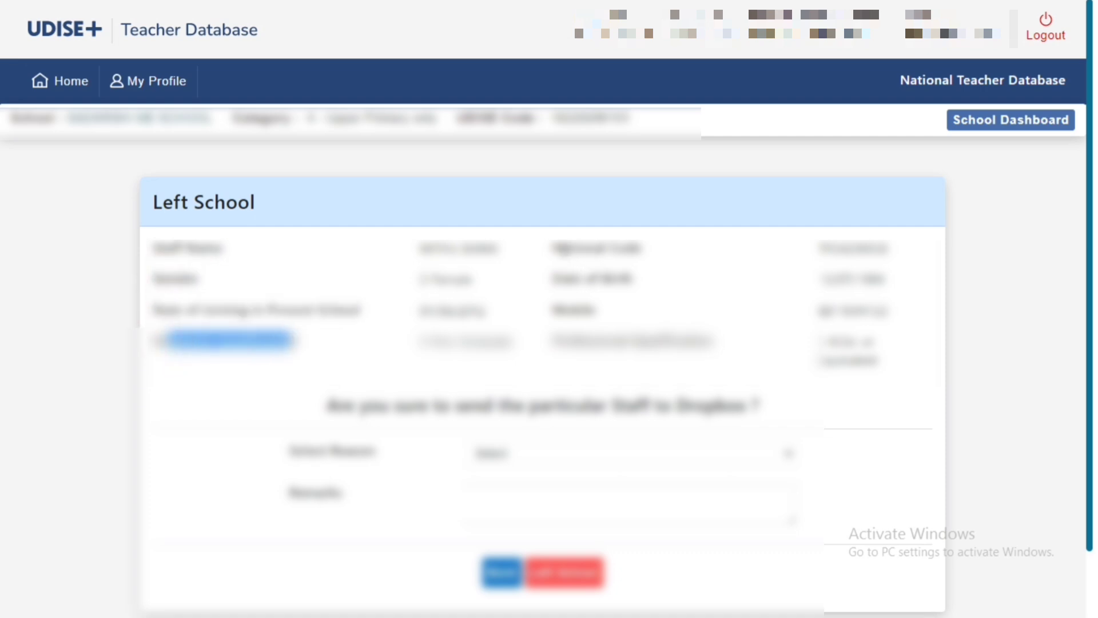
left_click_drag(563, 249, 639, 250)
left_click_drag(562, 279, 624, 280)
left_click_drag(563, 310, 602, 310)
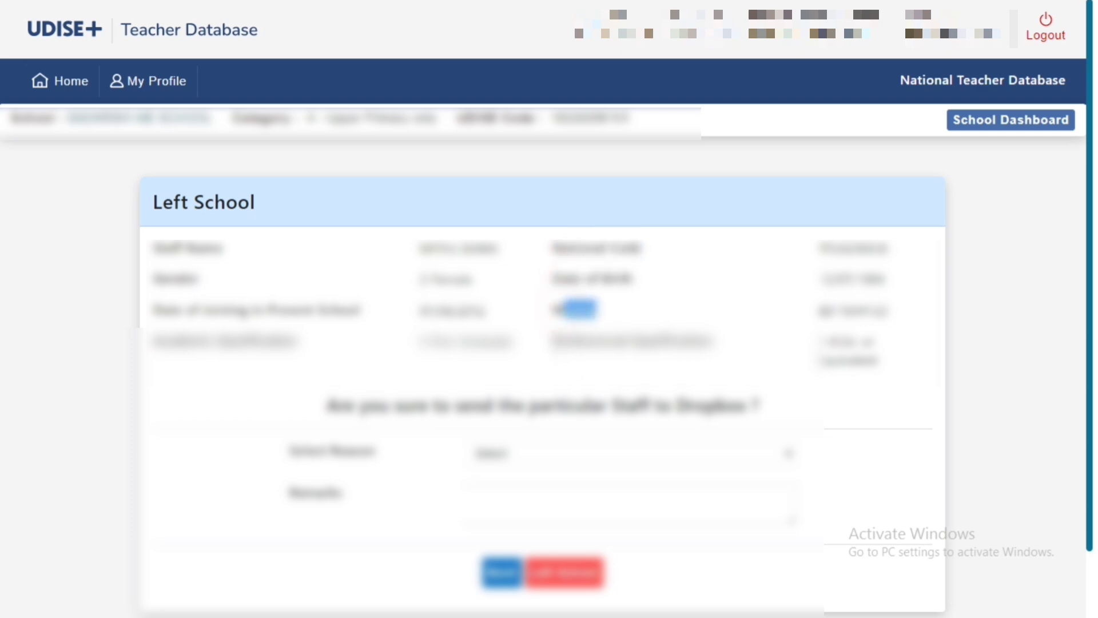
left_click_drag(554, 341, 709, 340)
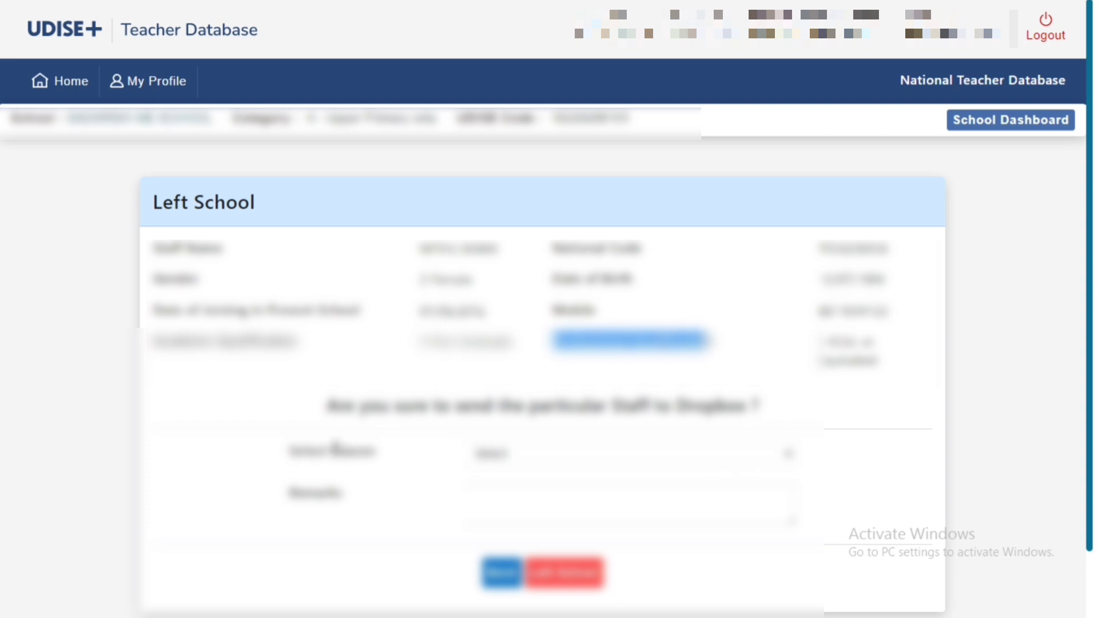
left_click_drag(328, 406, 754, 406)
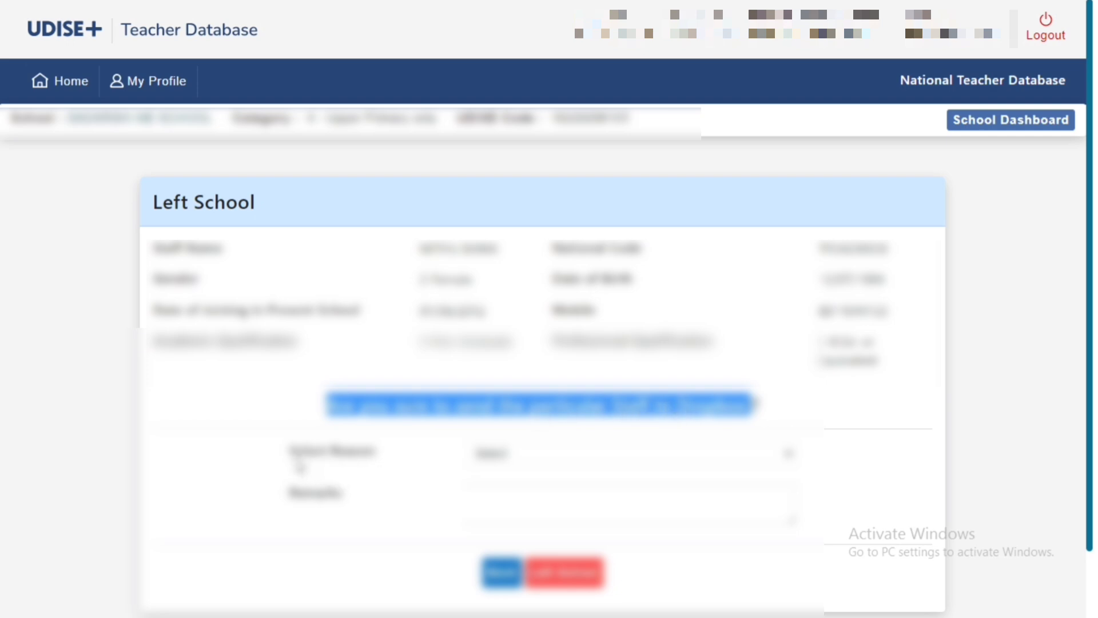
double_click(295, 452)
left_click_drag(292, 454, 370, 452)
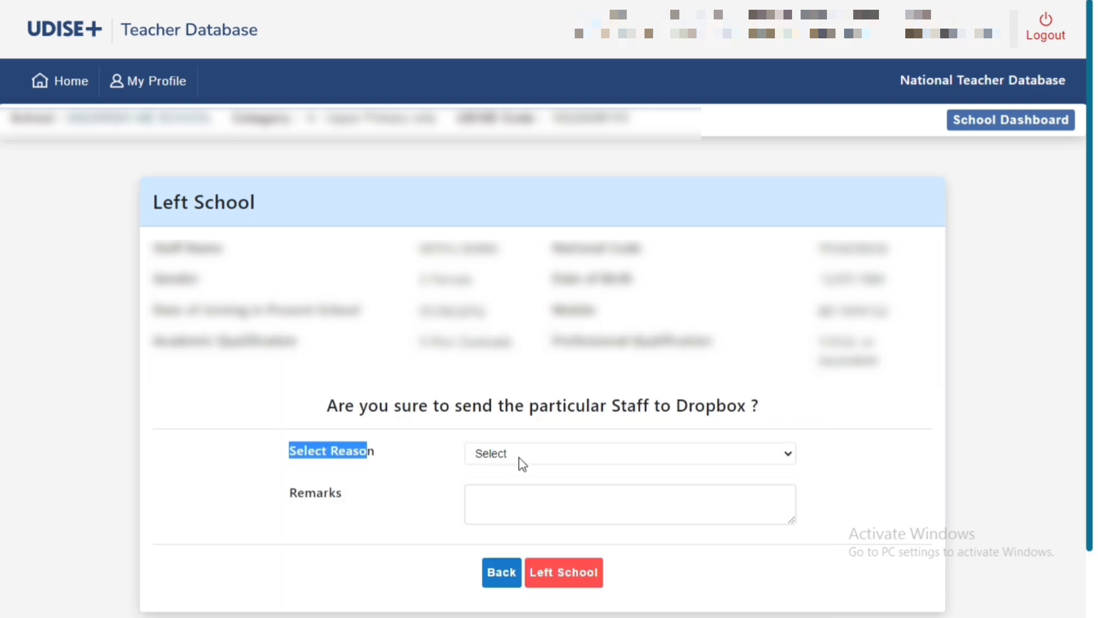
Select 2-Due to Retirement as the teacher's leaving reason and activate the Remarks field.
left_click(519, 457)
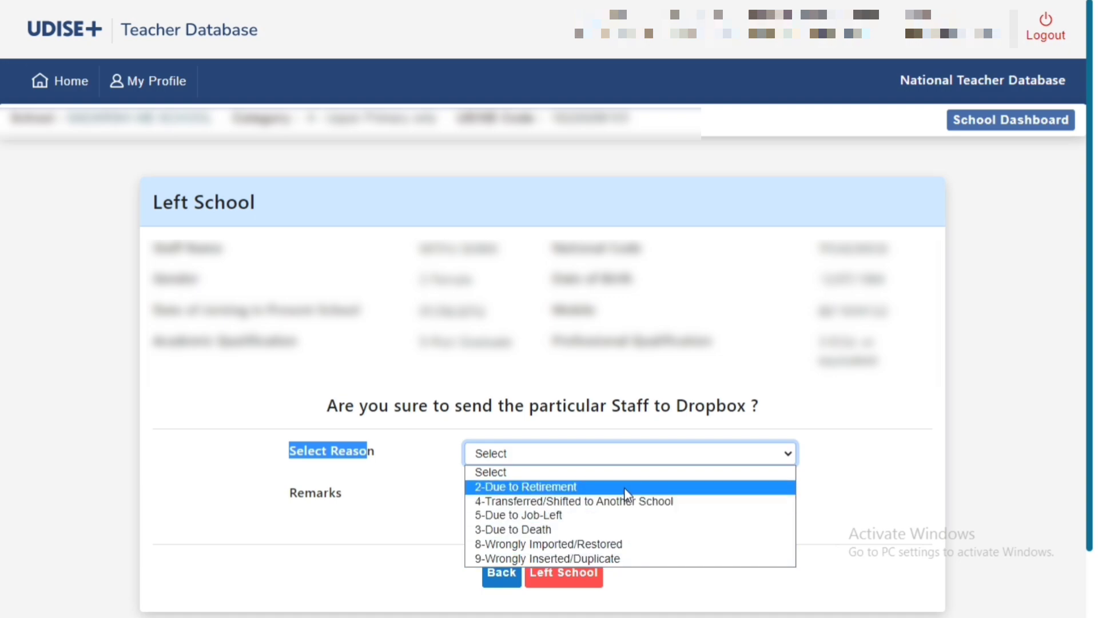
left_click(591, 491)
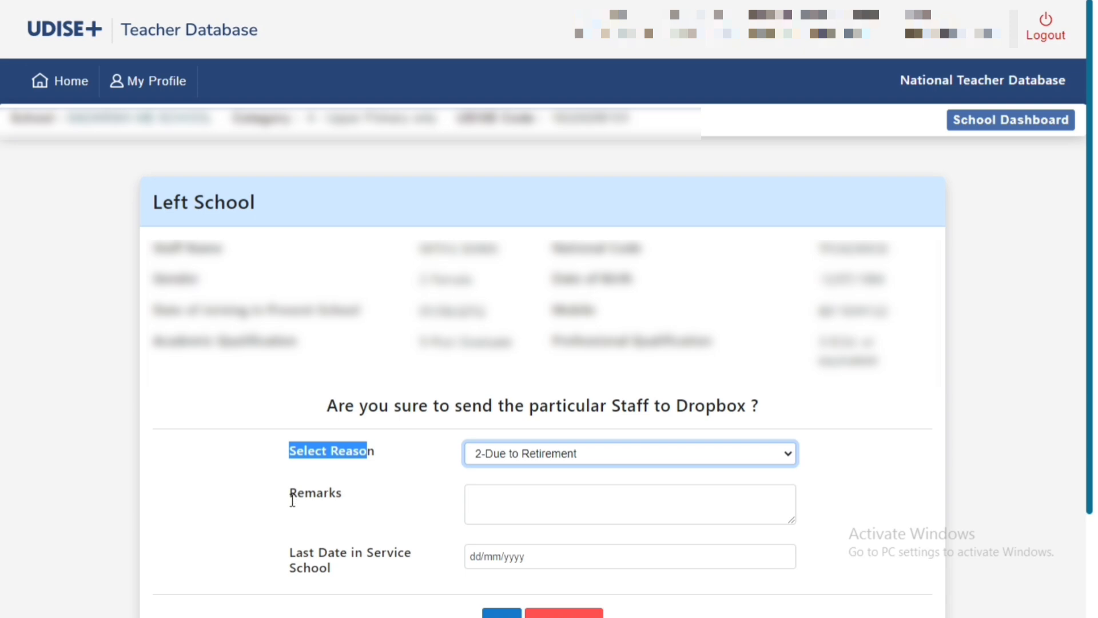
left_click_drag(290, 493, 345, 495)
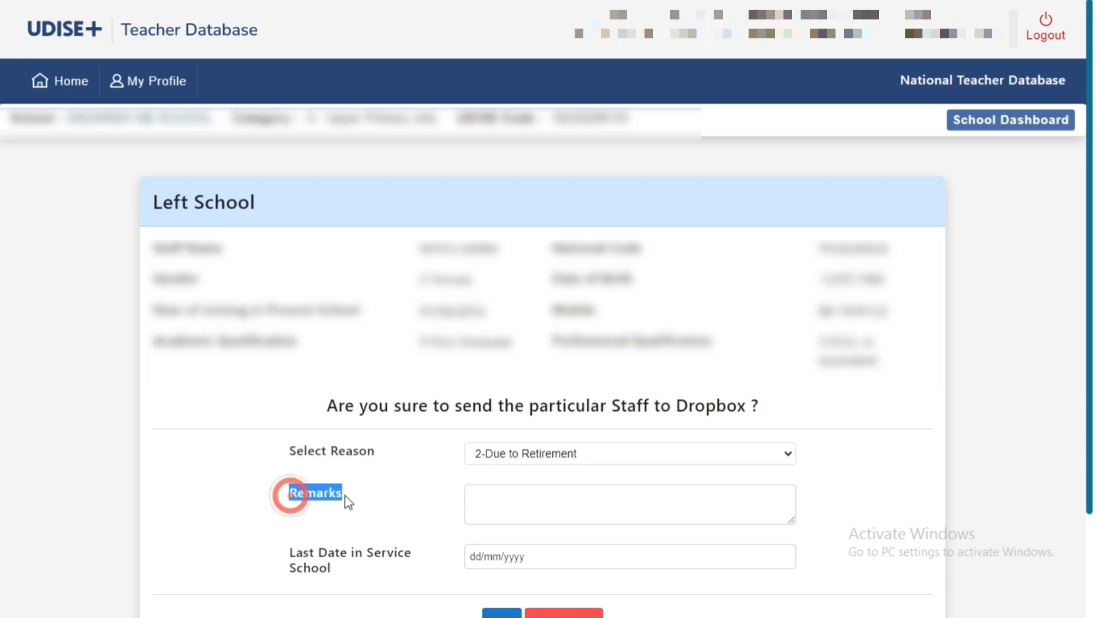
left_click(491, 499)
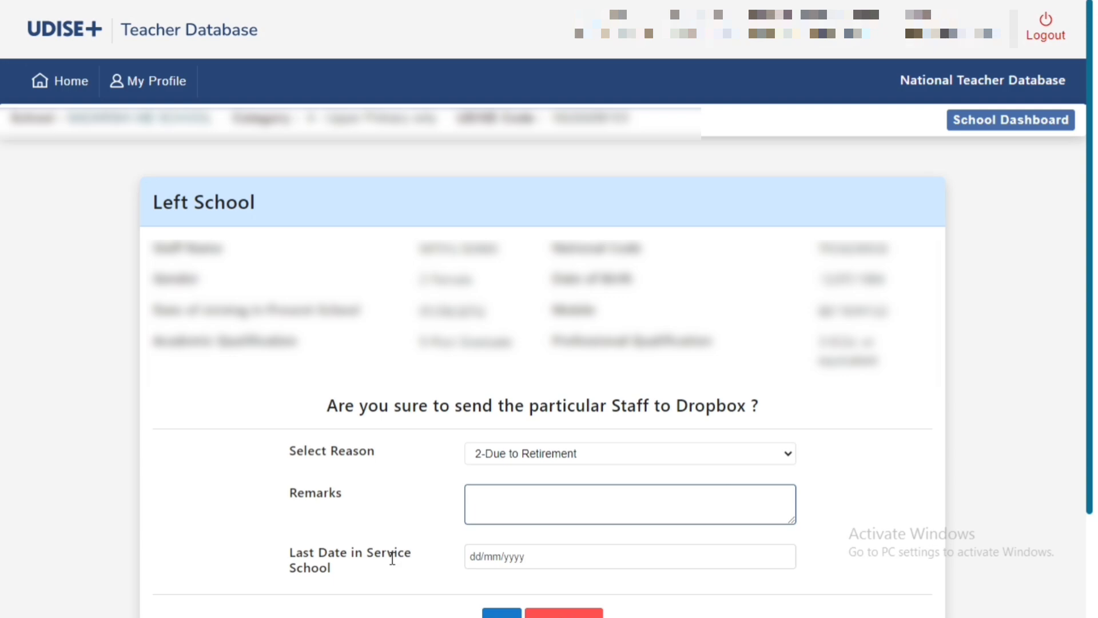
View the calendar for Last Date in Service School and the end of the Left School form.
left_click_drag(293, 553, 411, 555)
double_click(298, 571)
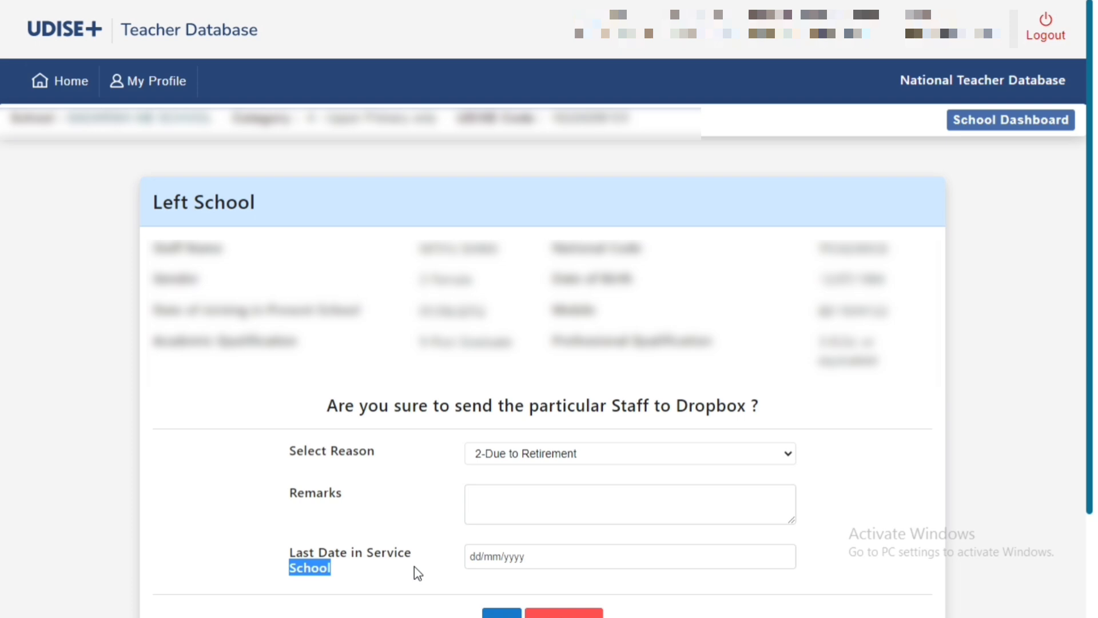
left_click(544, 556)
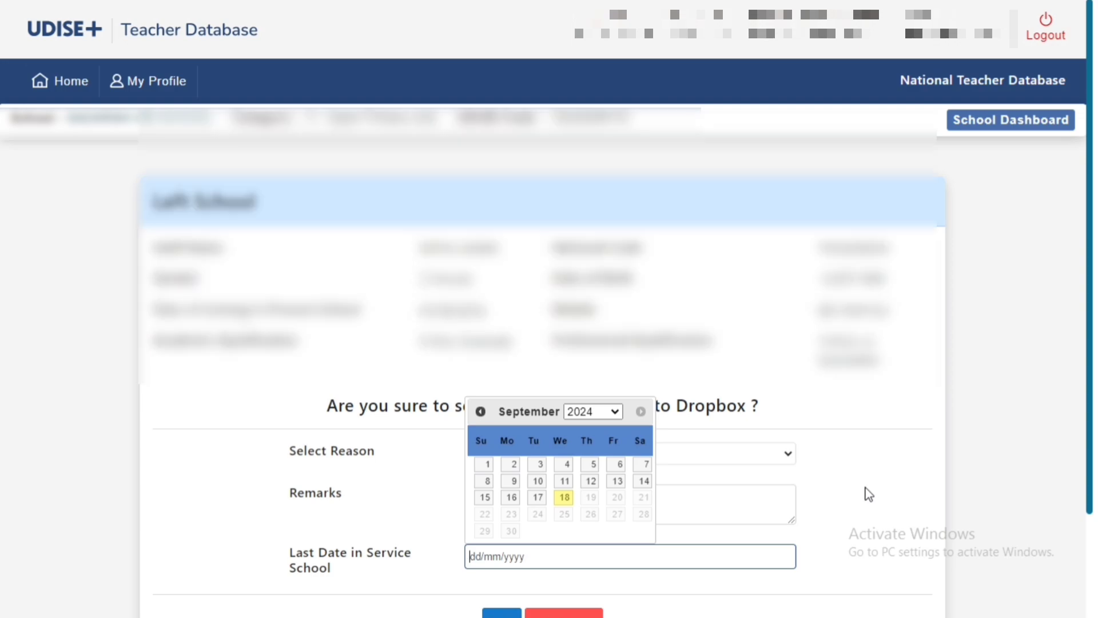
scroll(871, 494, "down", 3)
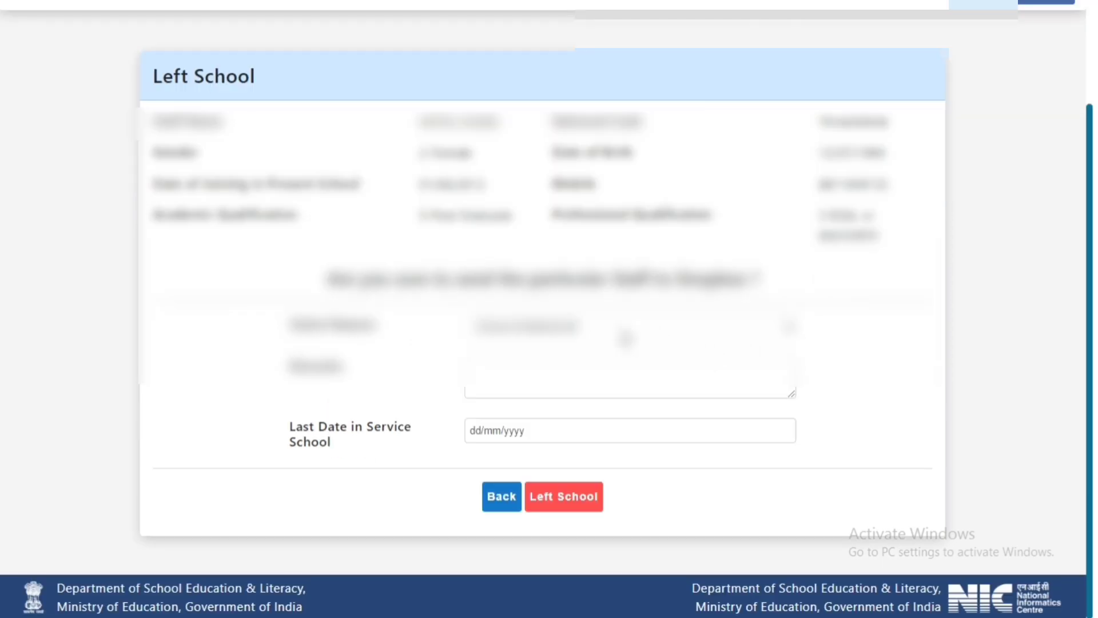